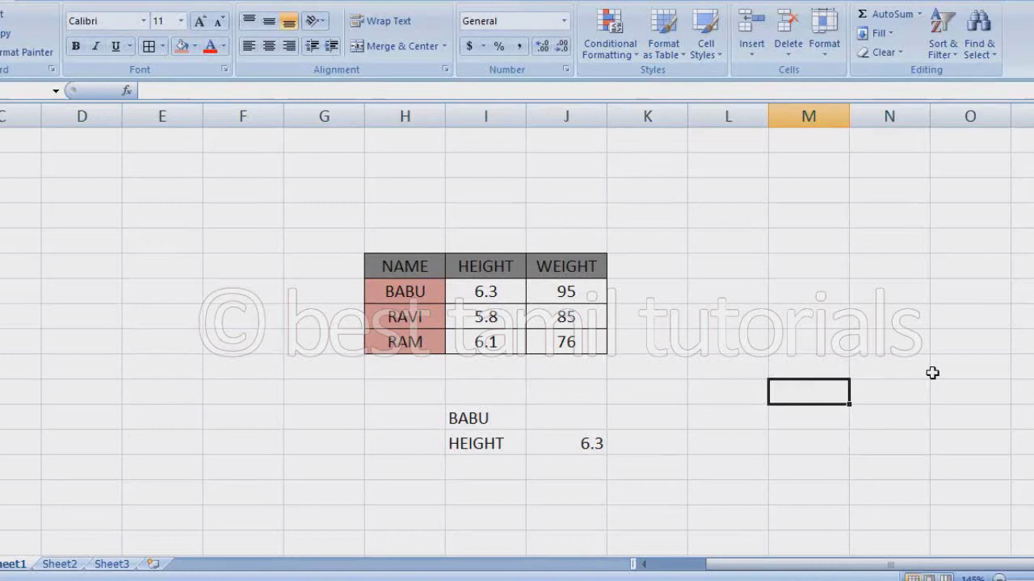
# Step: Enter ravi as the lookup name in cell I16
pyautogui.press('Left')
pyautogui.press('Left')
pyautogui.press('Left')
pyautogui.press('Left')
pyautogui.press('Left')
pyautogui.press('Right')
pyautogui.press('Down')
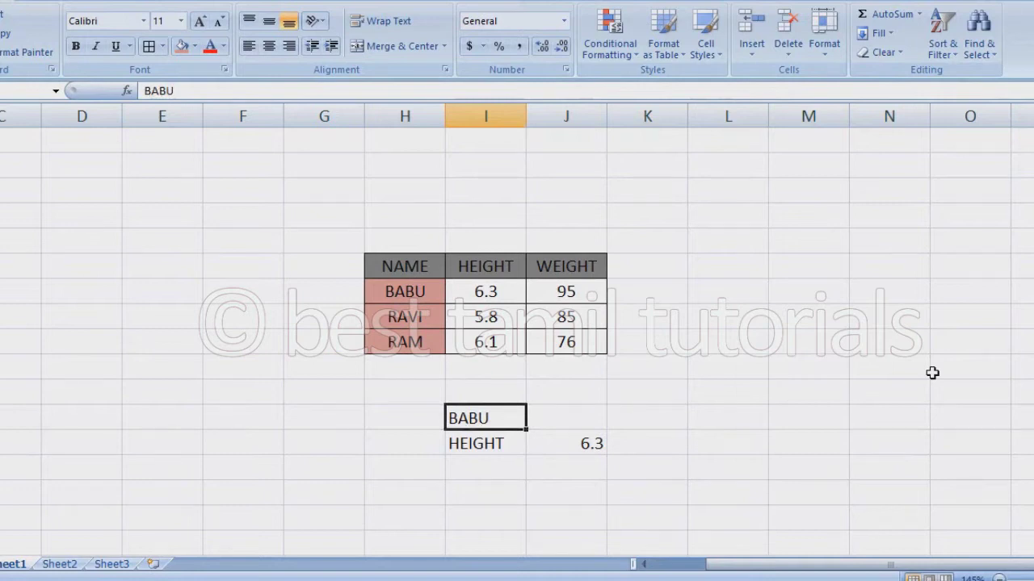
pyautogui.write('ravi')
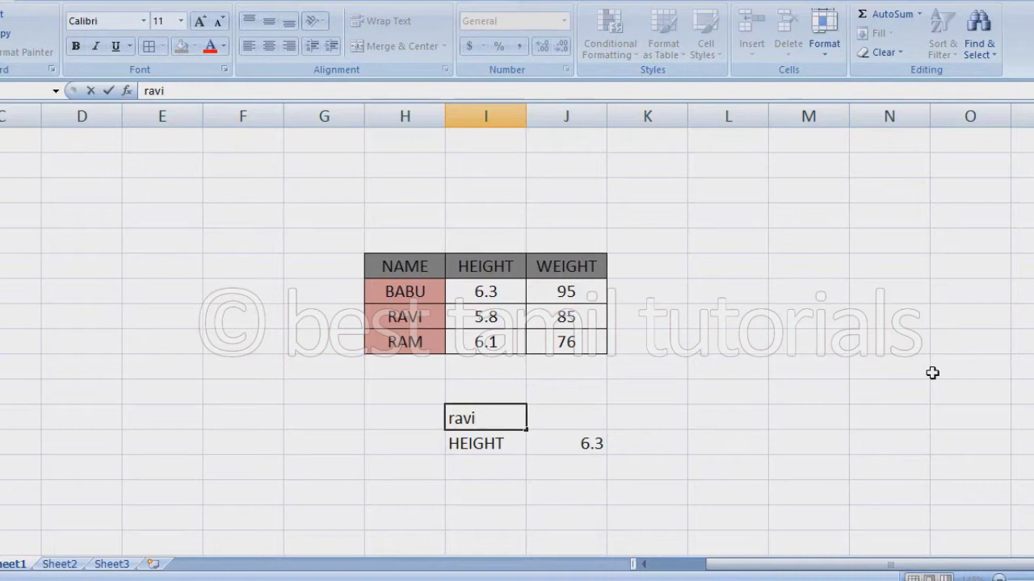
pyautogui.press('Return')
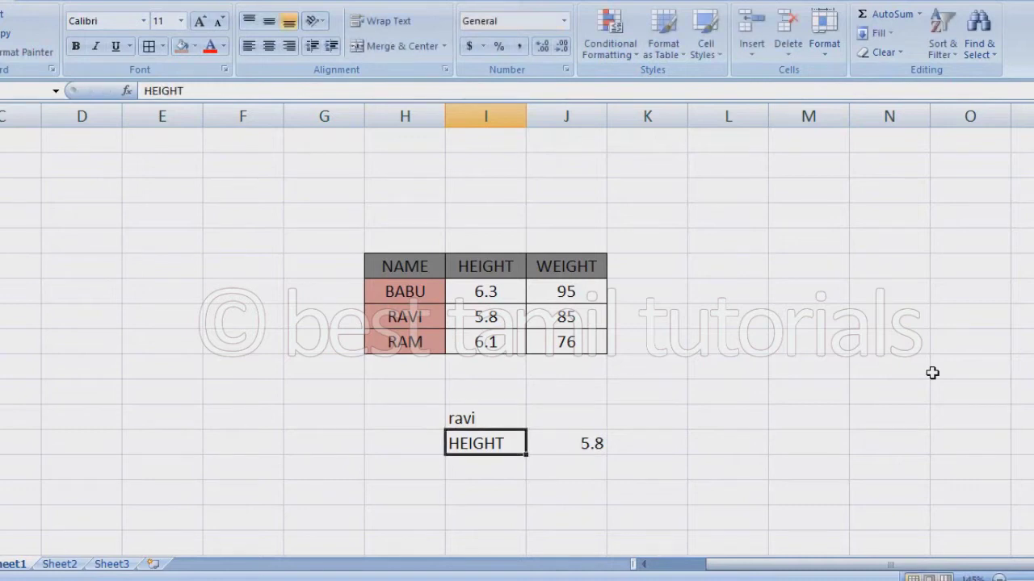
# Step: Change the lookup to ram in I16 and weight in I17, returning 76
pyautogui.press('Up')
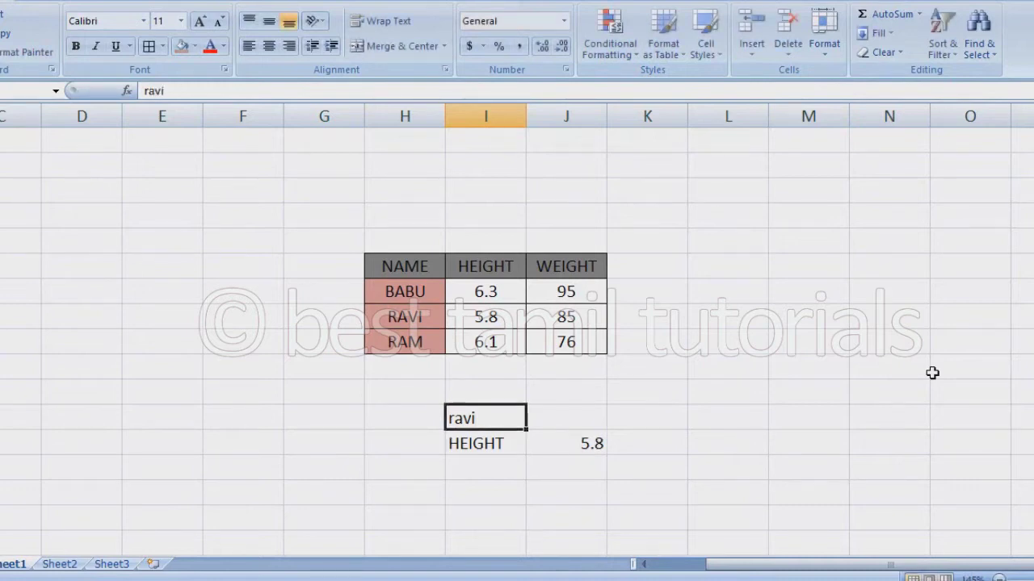
pyautogui.write('ram')
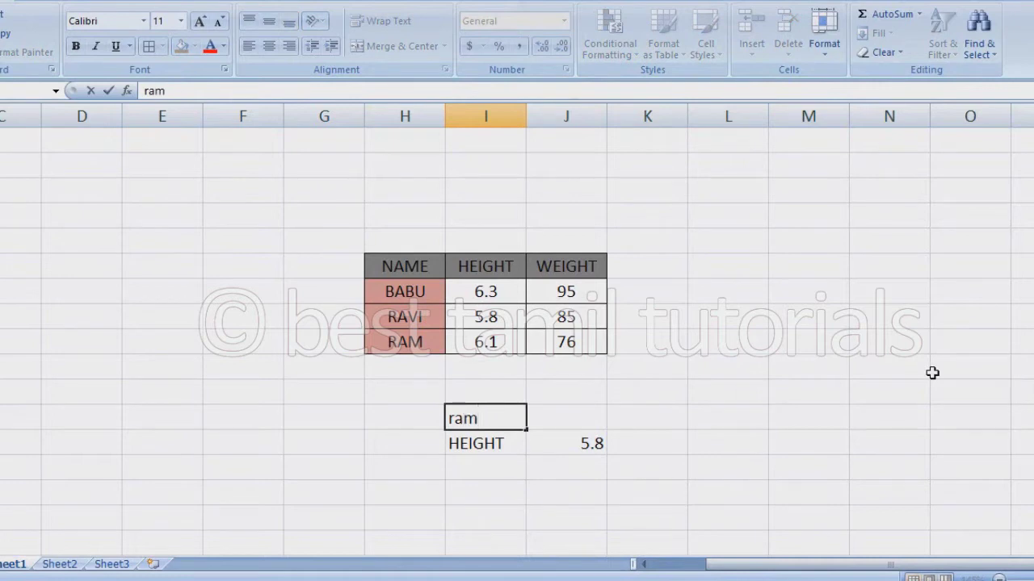
pyautogui.press('Return')
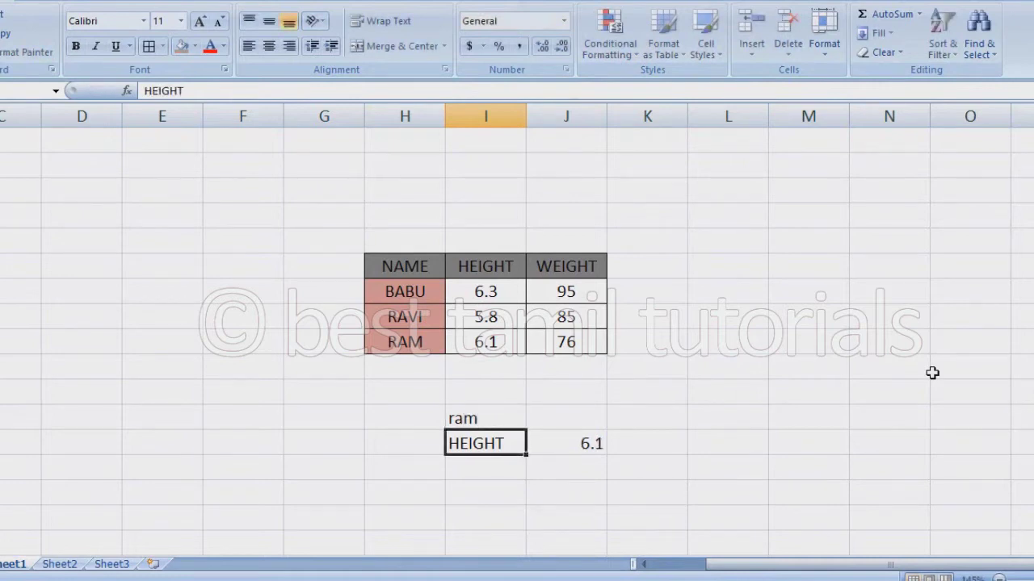
pyautogui.write('weight')
pyautogui.press('Return')
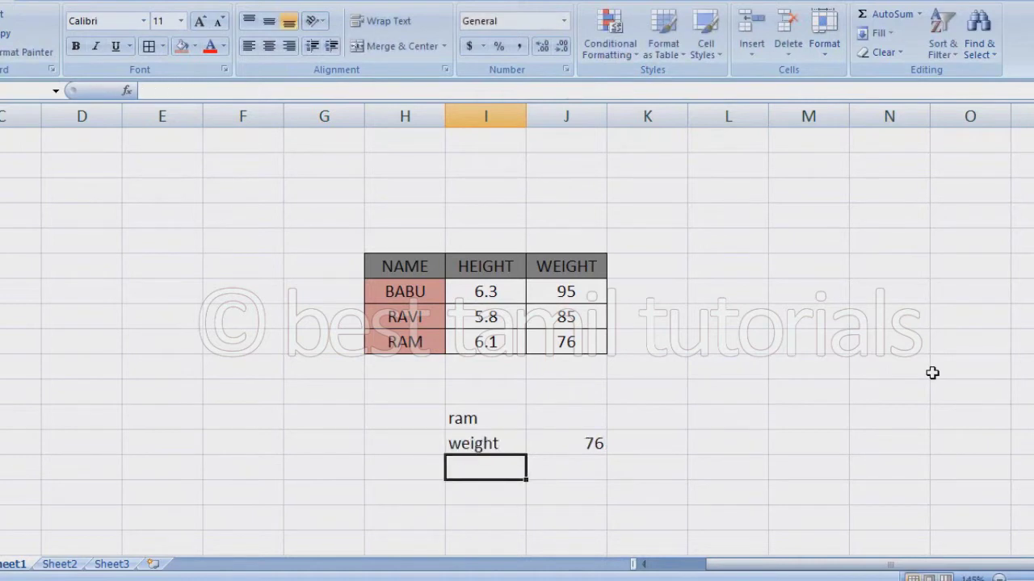
# Step: Change the lookup name in I16 to babu
pyautogui.press('Up')
pyautogui.press('Up')
pyautogui.write('babu')
pyautogui.press('Return')
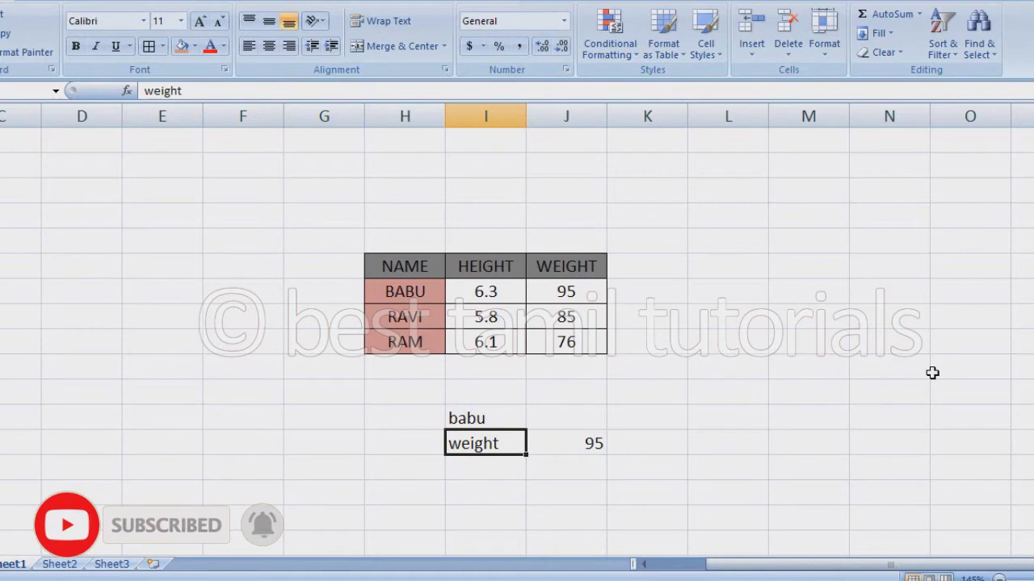
# Step: Look up ravi's height by entering ravi in I16 and height in I17, returning 5.8
pyautogui.press('Up')
pyautogui.write('ravi')
pyautogui.press('Return')
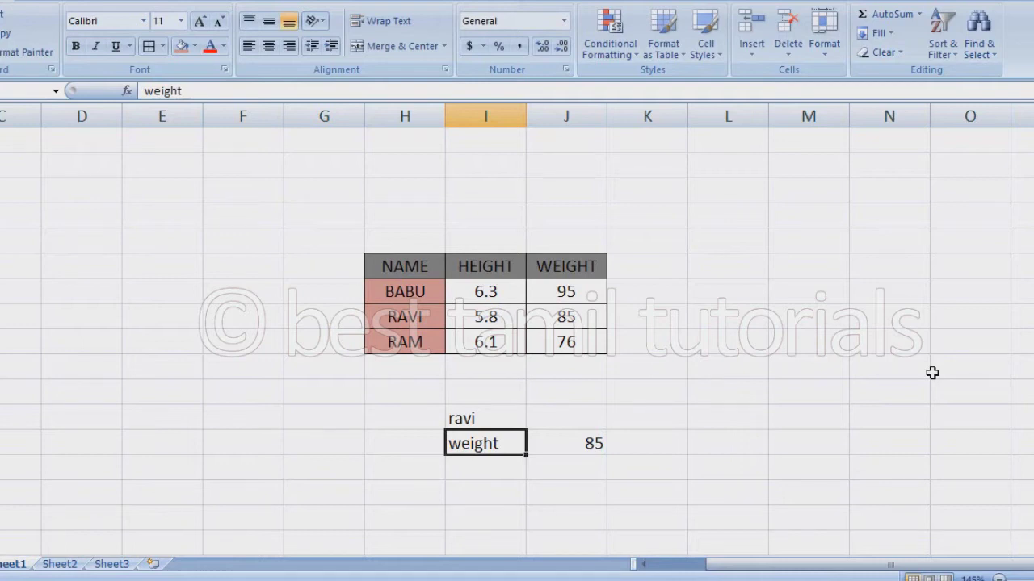
pyautogui.write('heigh')
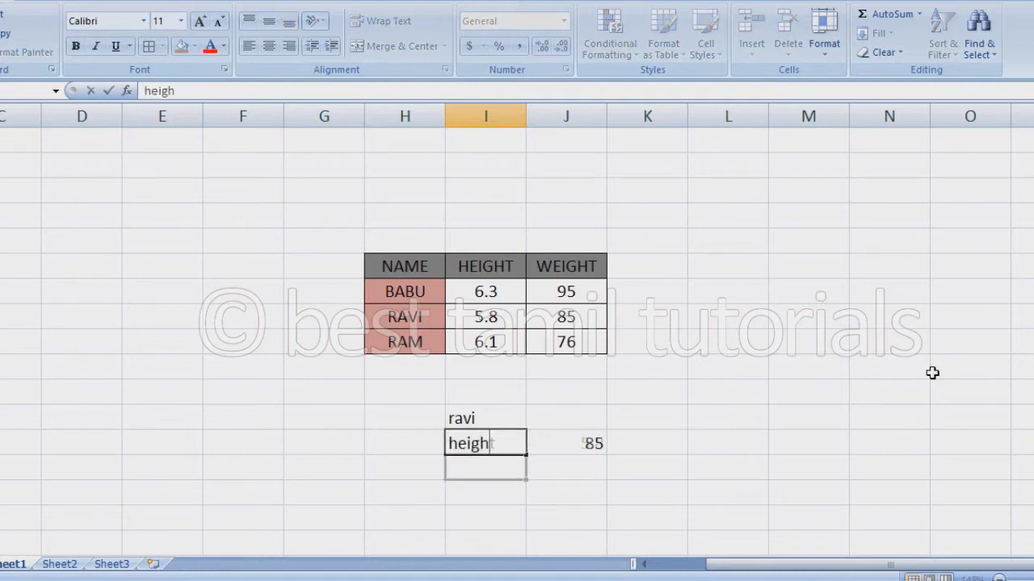
pyautogui.write('t')
pyautogui.press('Return')
pyautogui.press('Up')
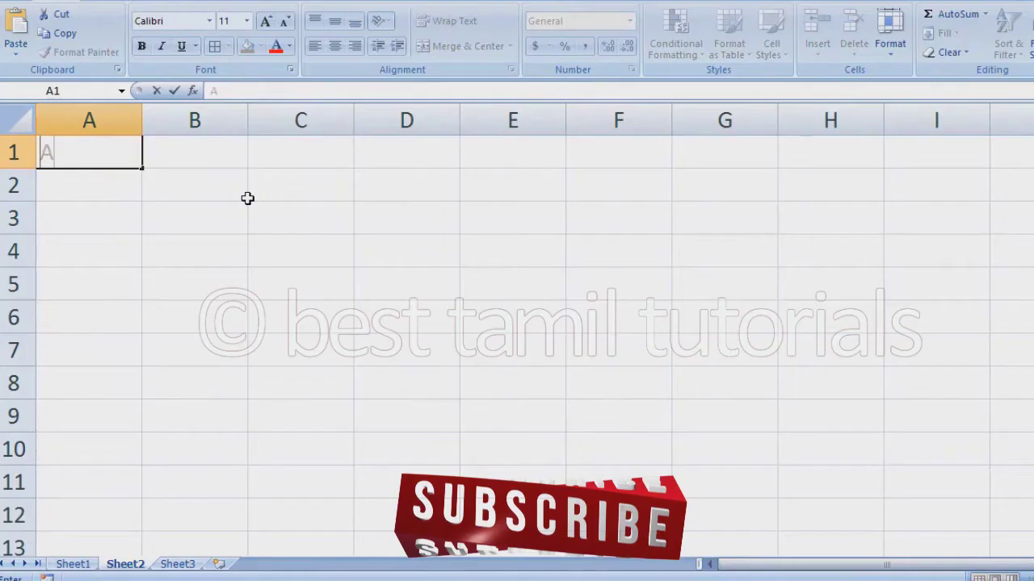
# Step: Enter the first column heading in A1 of Sheet2, which comes out misspelled as ANME
pyautogui.write('NME')
pyautogui.press('Return')
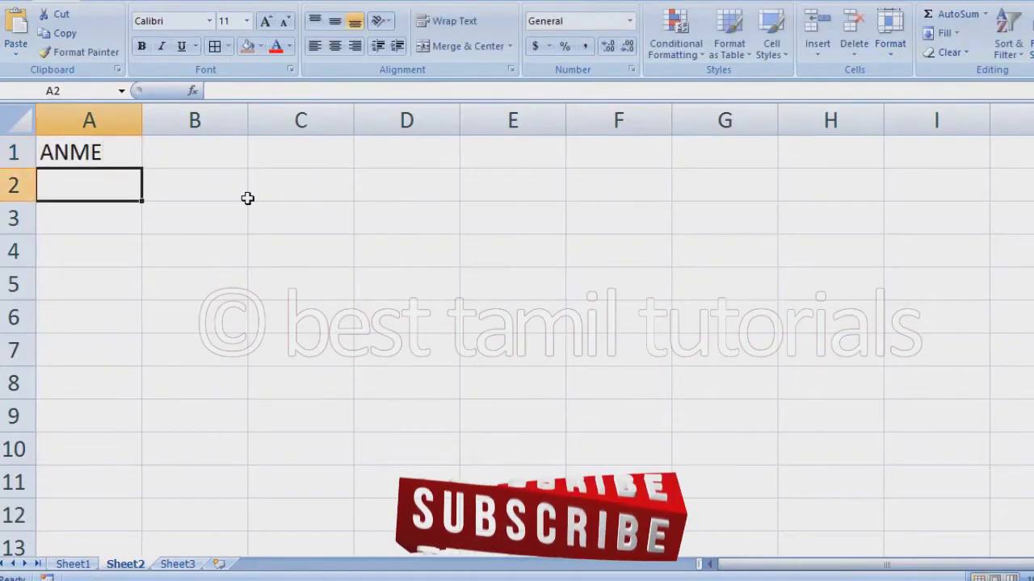
# Step: Correct A1 to NAME and list BABU, RAJNI, KAMAL, VIJAY, AJITH and SIVA in A2:A7
pyautogui.press('Up')
pyautogui.write('NAME')
pyautogui.press('Return')
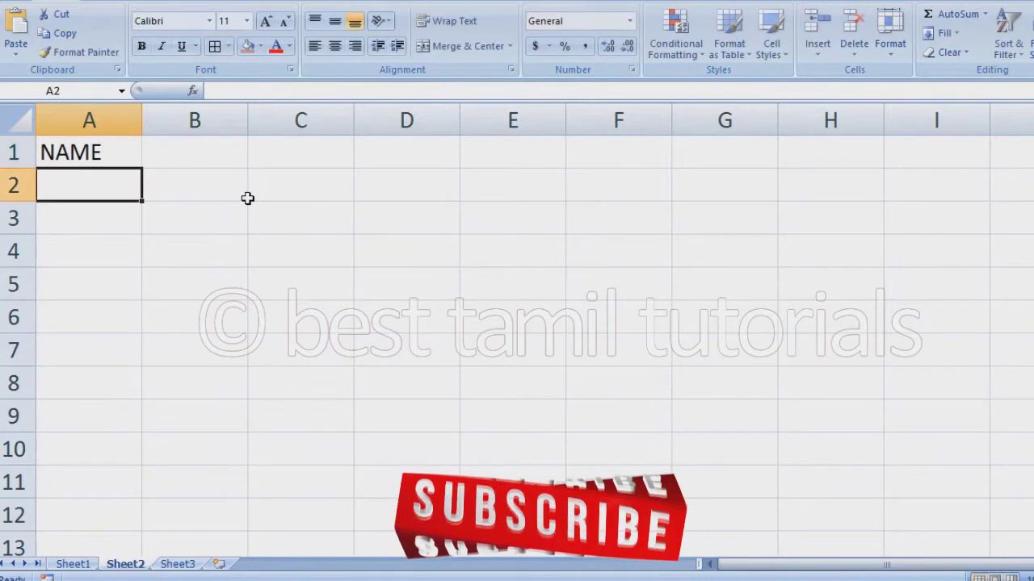
pyautogui.write('BABU')
pyautogui.press('Return')
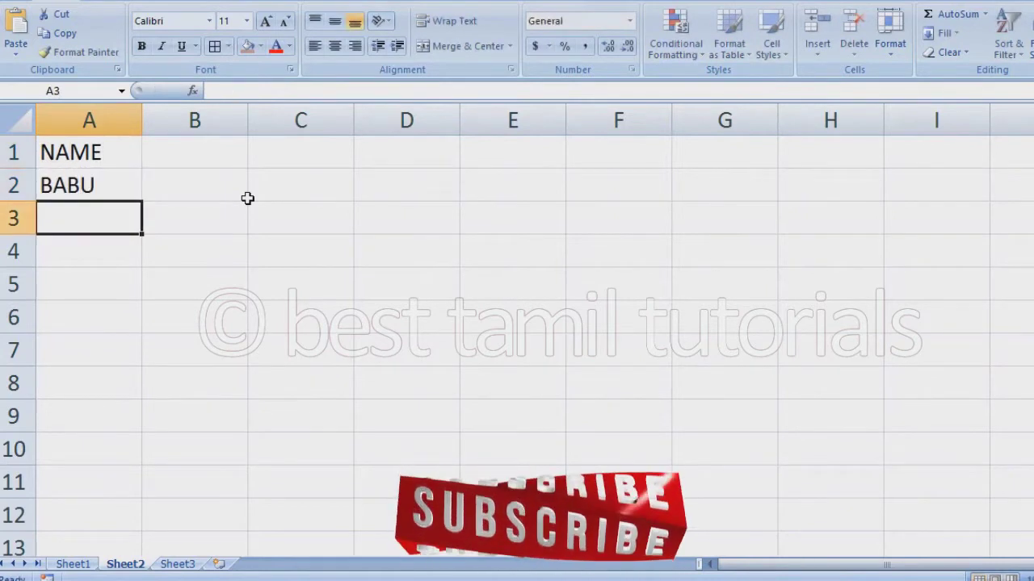
pyautogui.write('RAJNI')
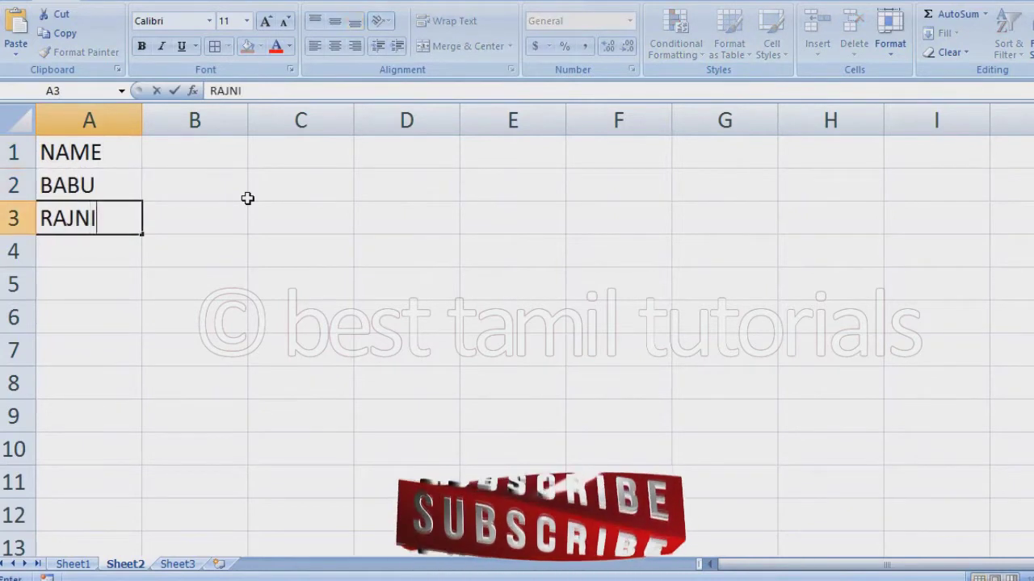
pyautogui.press('Return')
pyautogui.write('KAMAL')
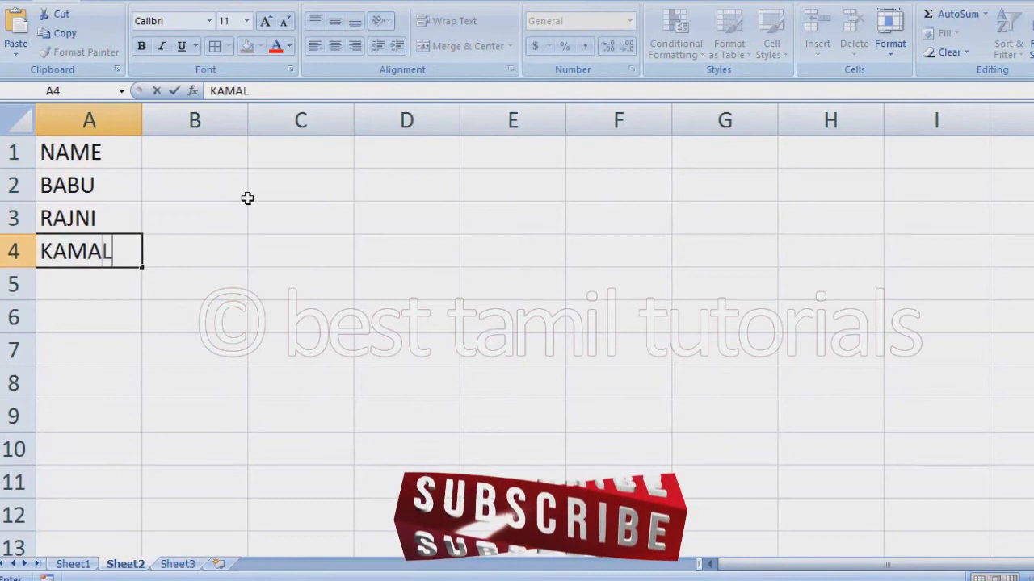
pyautogui.press('Return')
pyautogui.write('VIJAY')
pyautogui.press('Return')
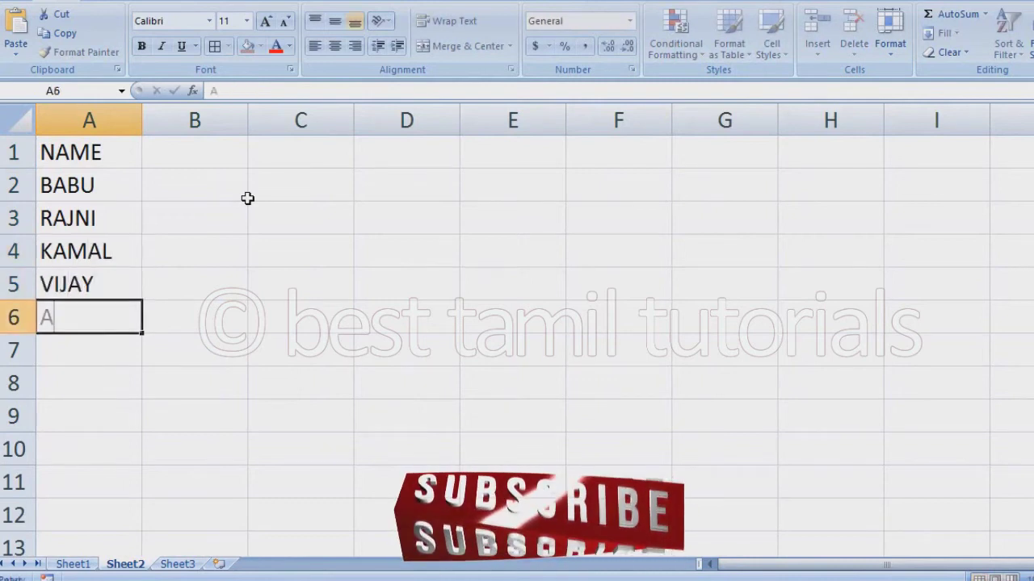
pyautogui.write('AJITH')
pyautogui.press('Return')
pyautogui.write('SIVA')
pyautogui.press('Return')
# Step: Add a WEIGHT heading in B1 with weights 95, 86, 75, 68, 94 and 82 below it
pyautogui.press('Up')
pyautogui.press('Up')
pyautogui.press('Up')
pyautogui.press('Up')
pyautogui.press('Up')
pyautogui.press('Up')
pyautogui.press('Up')
pyautogui.press('Right')
pyautogui.write('WEIGHT')
pyautogui.press('Return')
pyautogui.write('95')
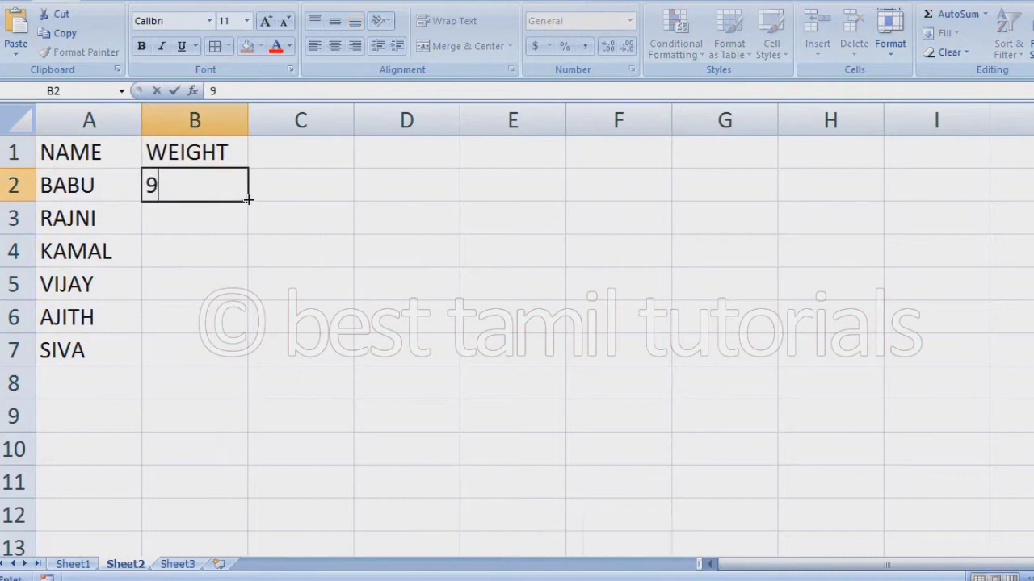
pyautogui.press('Return')
pyautogui.write('86')
pyautogui.press('Return')
pyautogui.write('75')
pyautogui.press('Return')
pyautogui.write('68')
pyautogui.press('Return')
pyautogui.write('94')
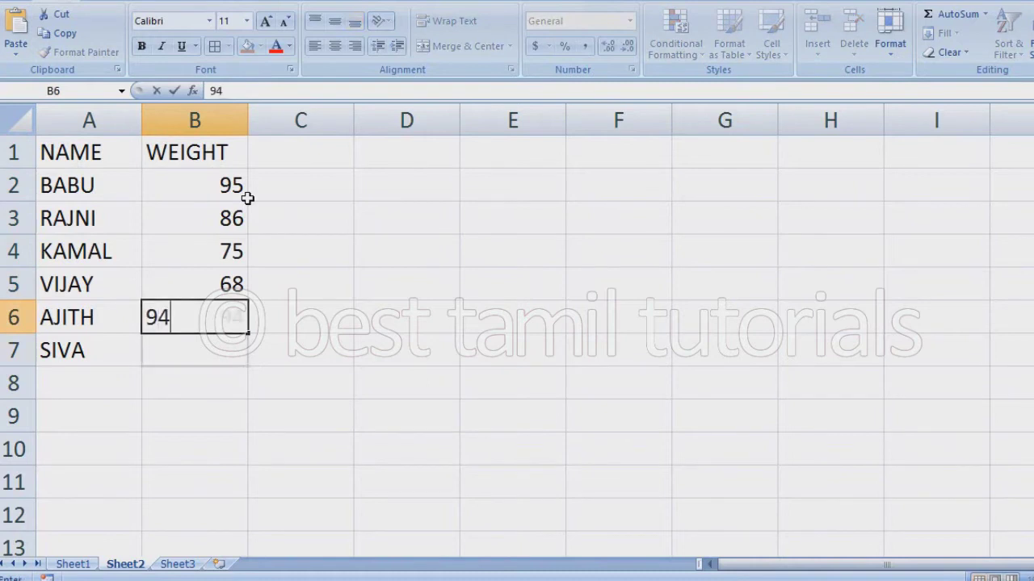
pyautogui.press('Return')
pyautogui.write('82')
pyautogui.press('Return')
pyautogui.press('Right')
pyautogui.press('Up')
pyautogui.press('Up')
pyautogui.press('Up')
pyautogui.press('Up')
pyautogui.press('Up')
pyautogui.press('Up')
pyautogui.press('Up')
# Step: Add a HEIGHT heading in C1 with heights 6.2, 6.1, 6.3, 5.8, 5.9 and 6.1 in C2:C7
pyautogui.write('HEIGHT')
pyautogui.press('Return')
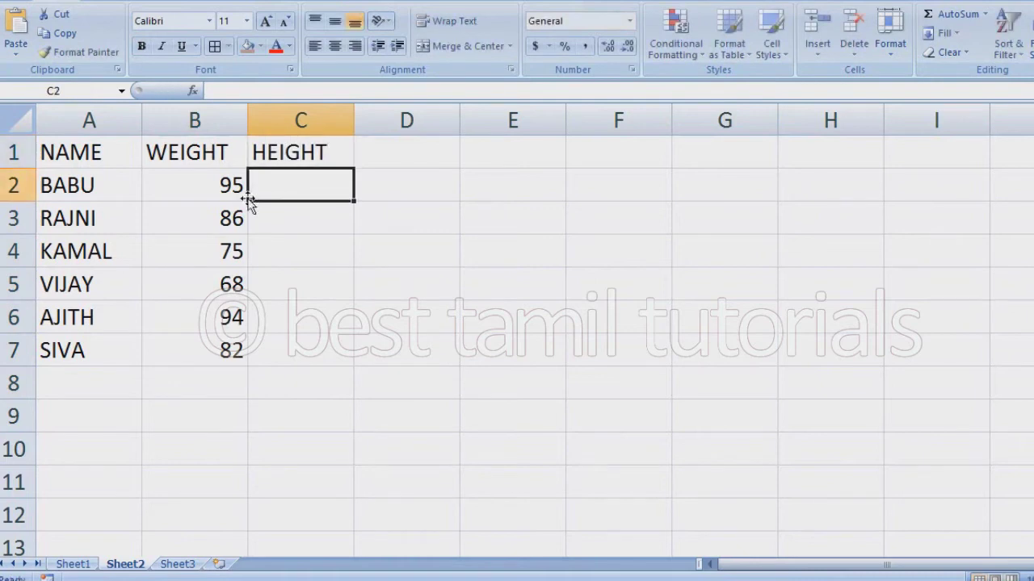
pyautogui.write('6.2')
pyautogui.press('Return')
pyautogui.write('6.1')
pyautogui.press('Return')
pyautogui.write('6.3')
pyautogui.press('Return')
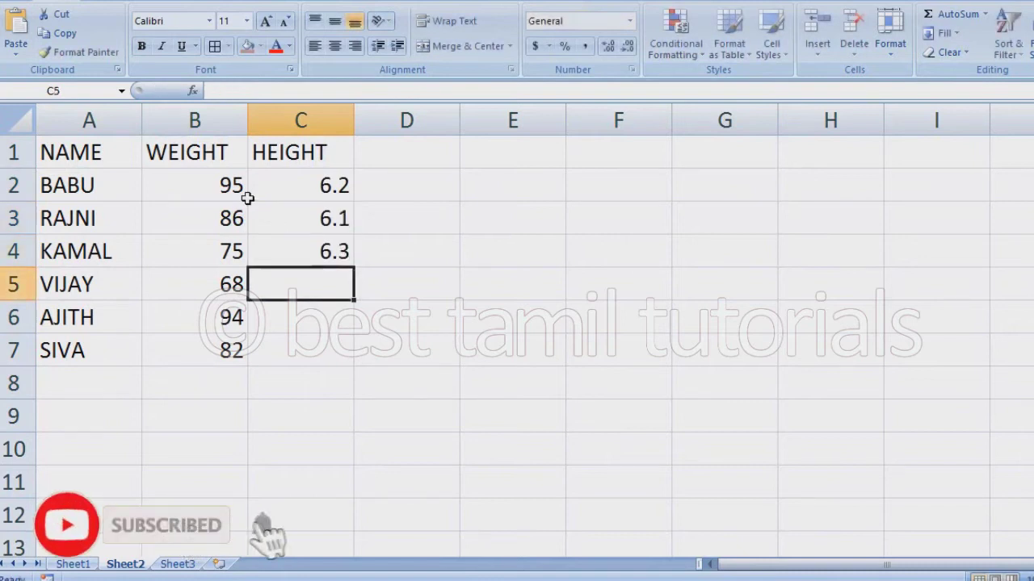
pyautogui.write('5.8')
pyautogui.press('Return')
pyautogui.write('5.9')
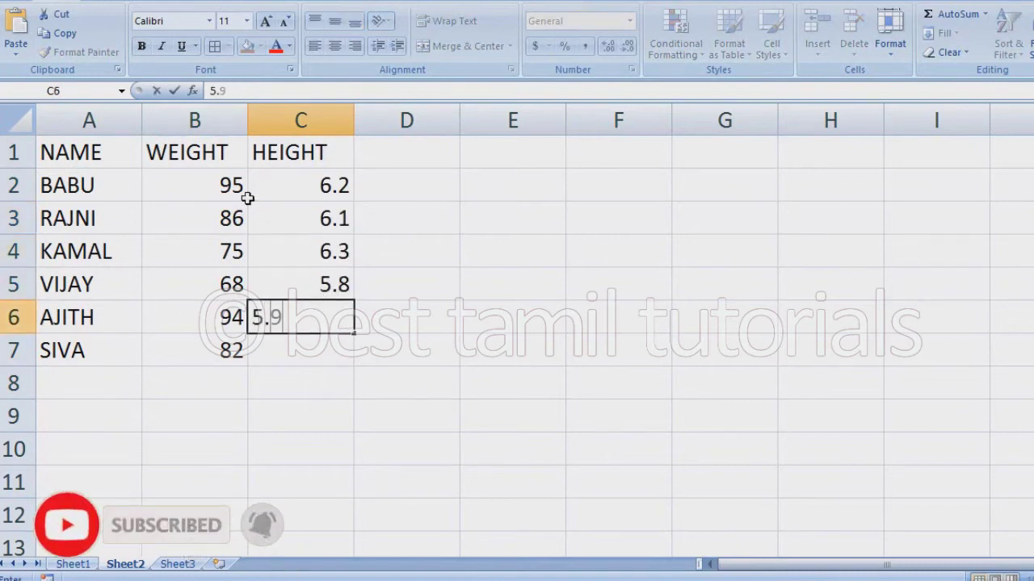
pyautogui.press('Return')
pyautogui.write('6.')
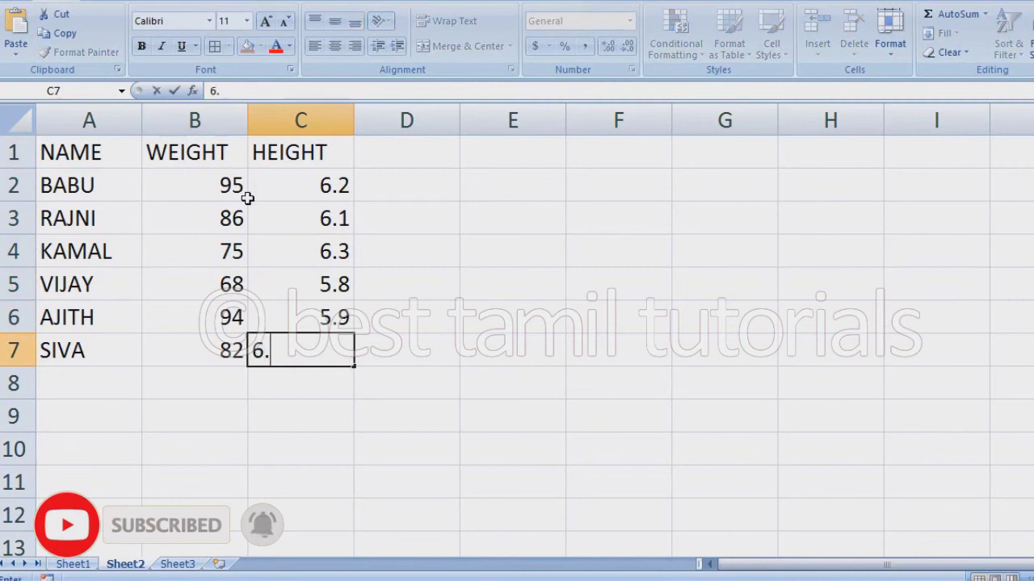
pyautogui.write('1')
pyautogui.press('Return')
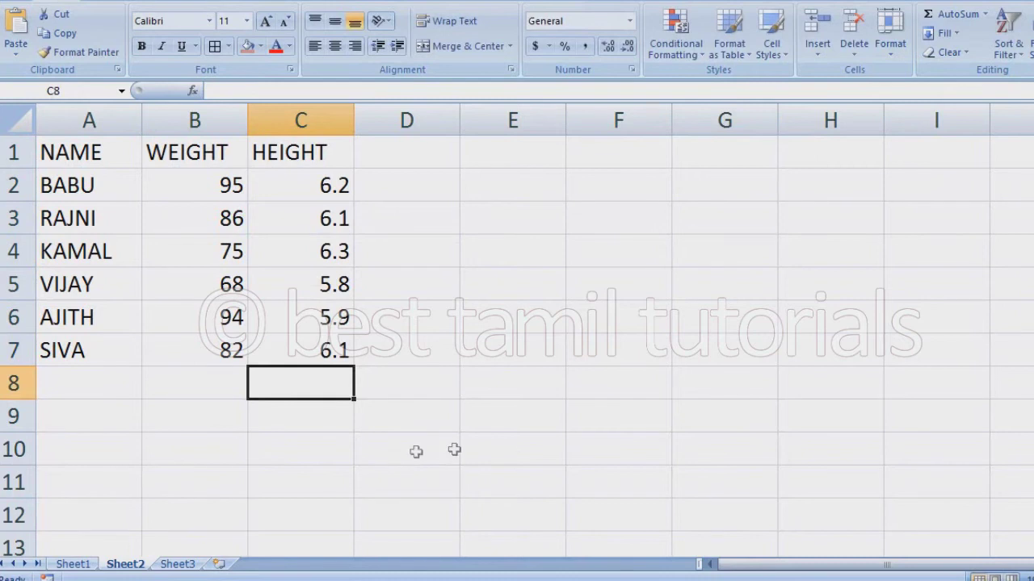
pyautogui.click(523, 454)
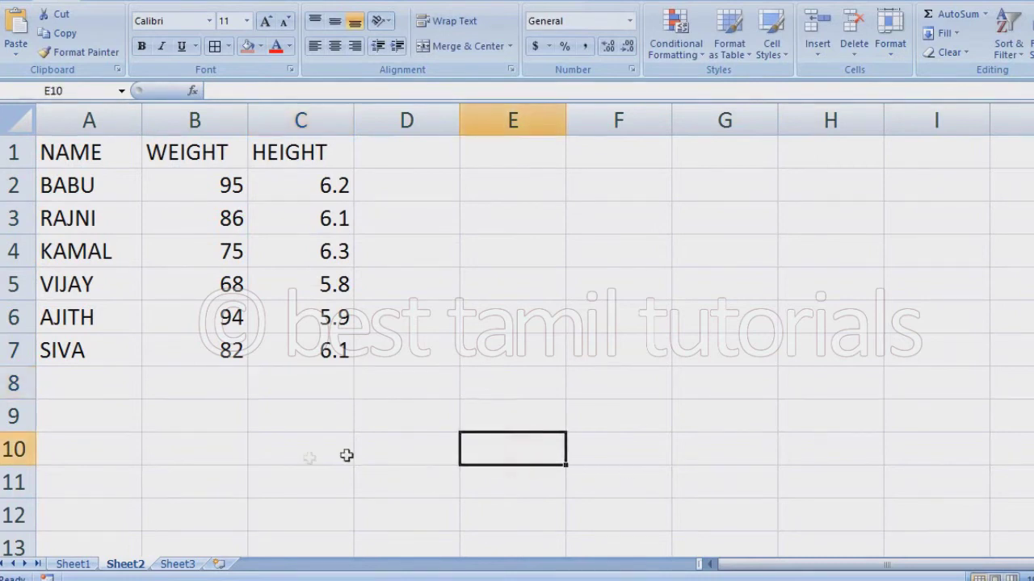
# Step: Put BABU in C10 and WEIGHT in C11 as lookup inputs, starting =INDEX( in D11
pyautogui.click(297, 458)
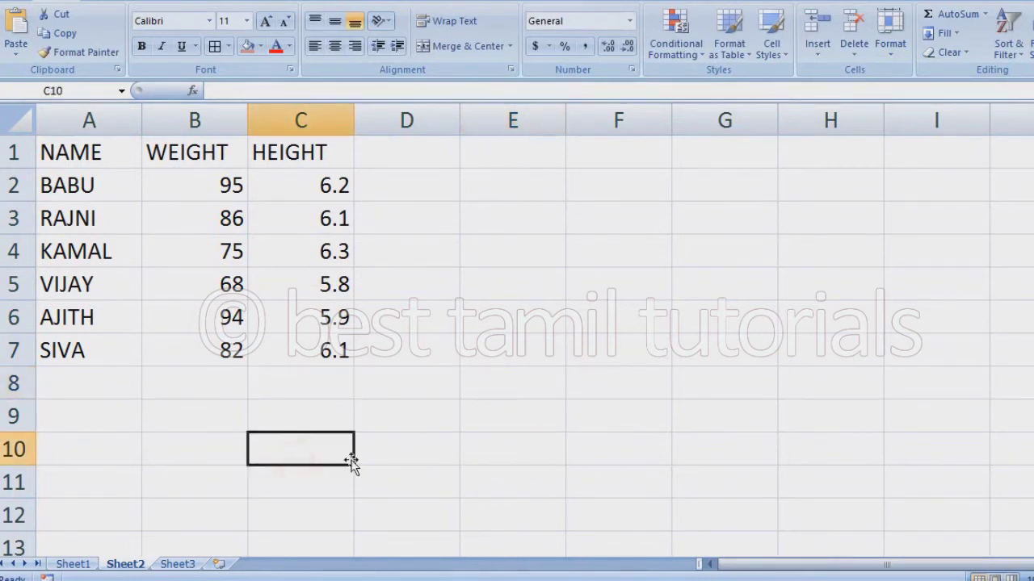
pyautogui.write('B')
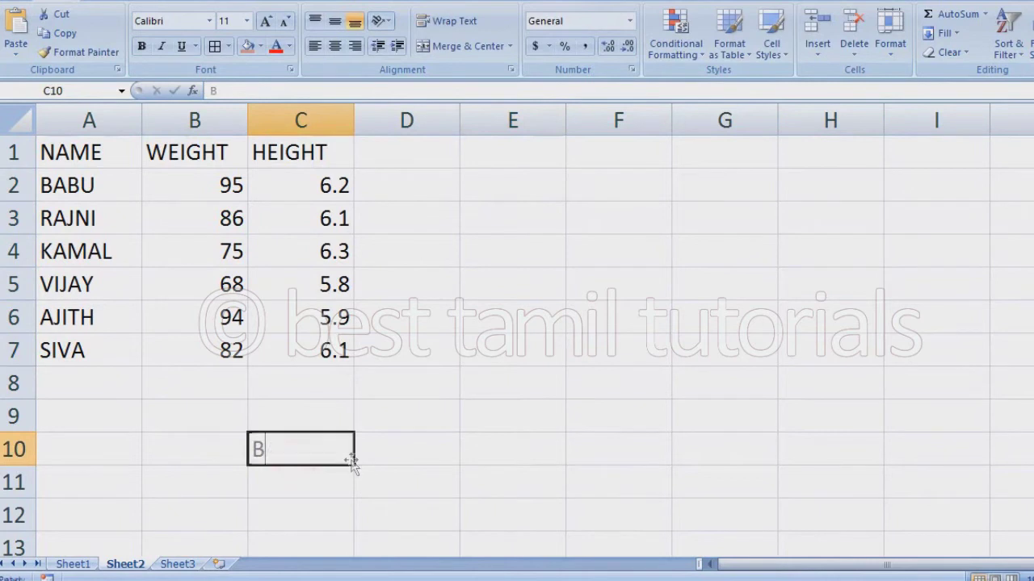
pyautogui.write('ABU')
pyautogui.press('Return')
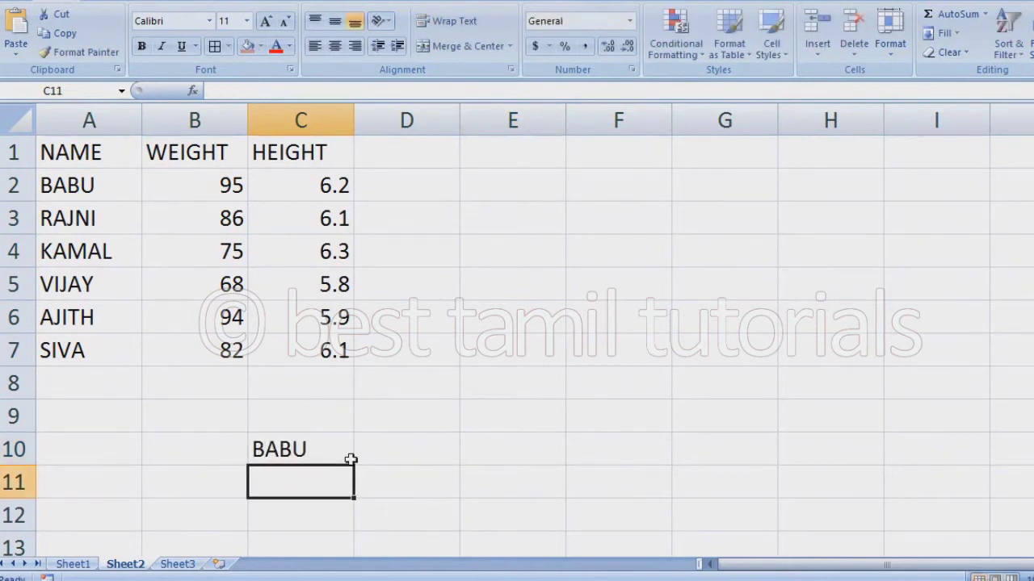
pyautogui.write('WEIGHT')
pyautogui.press('Return')
pyautogui.press('Up')
pyautogui.press('Right')
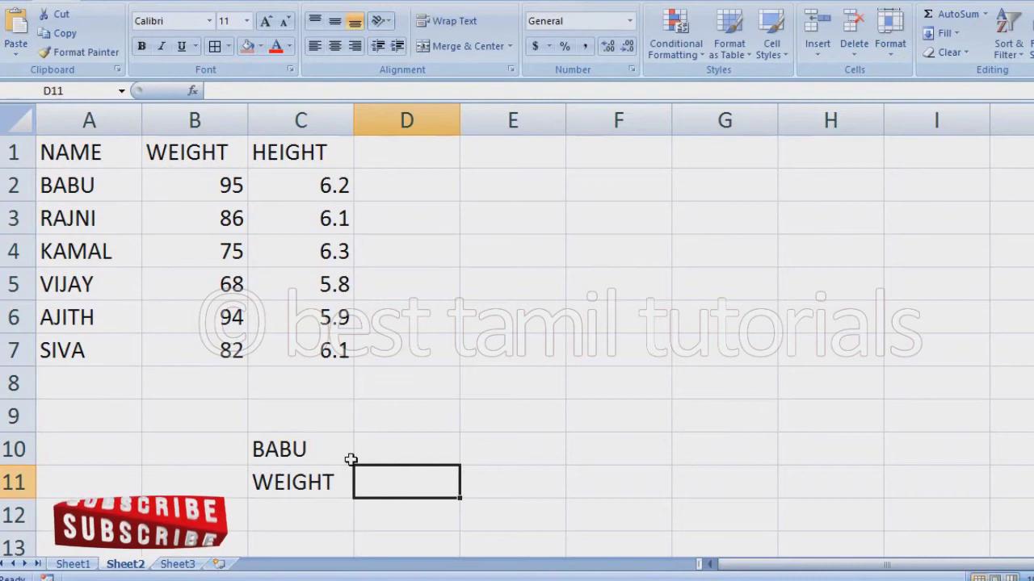
pyautogui.write('=')
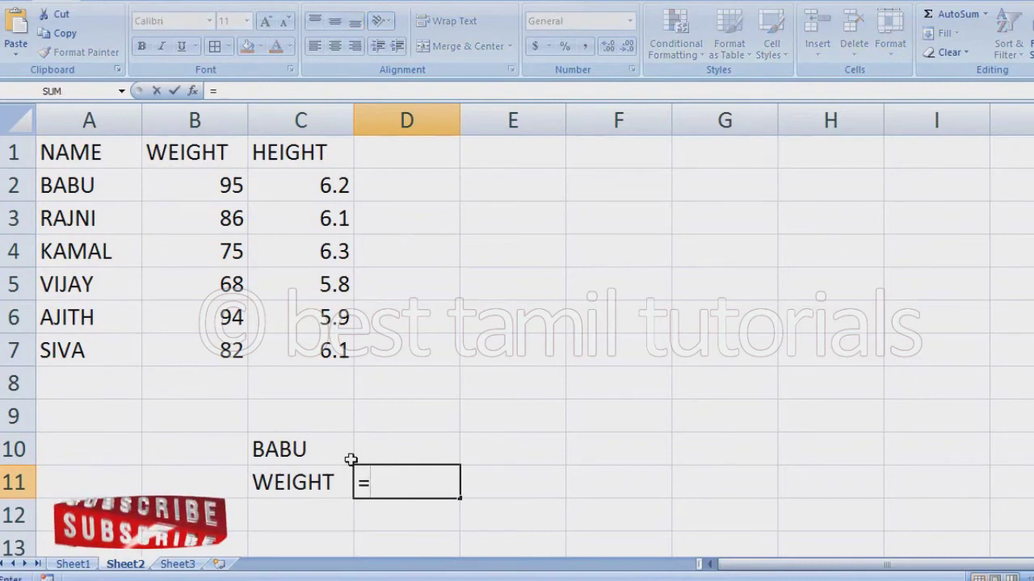
pyautogui.write('INDE')
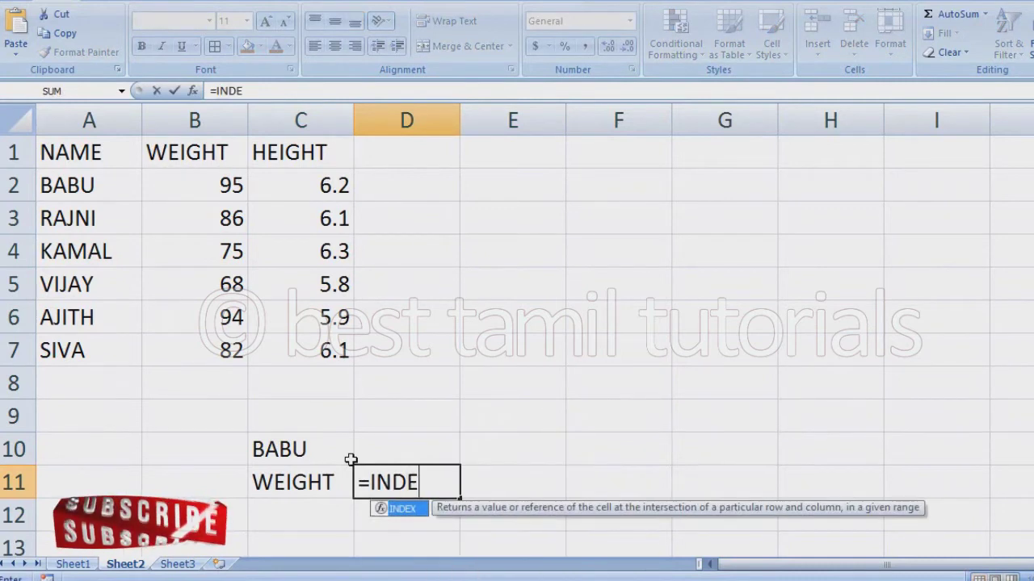
pyautogui.write('X(')
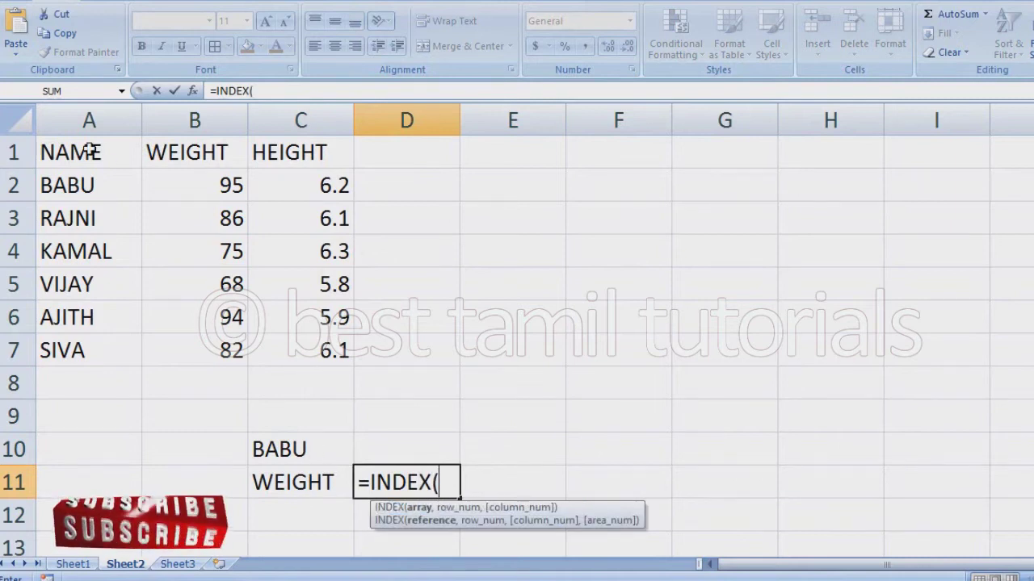
# Step: Build =INDEX(A1:C7,MATCH(C10,A1:A7,0), in D11 to find the name's row
pyautogui.moveTo(91, 152); pyautogui.dragTo(304, 355)
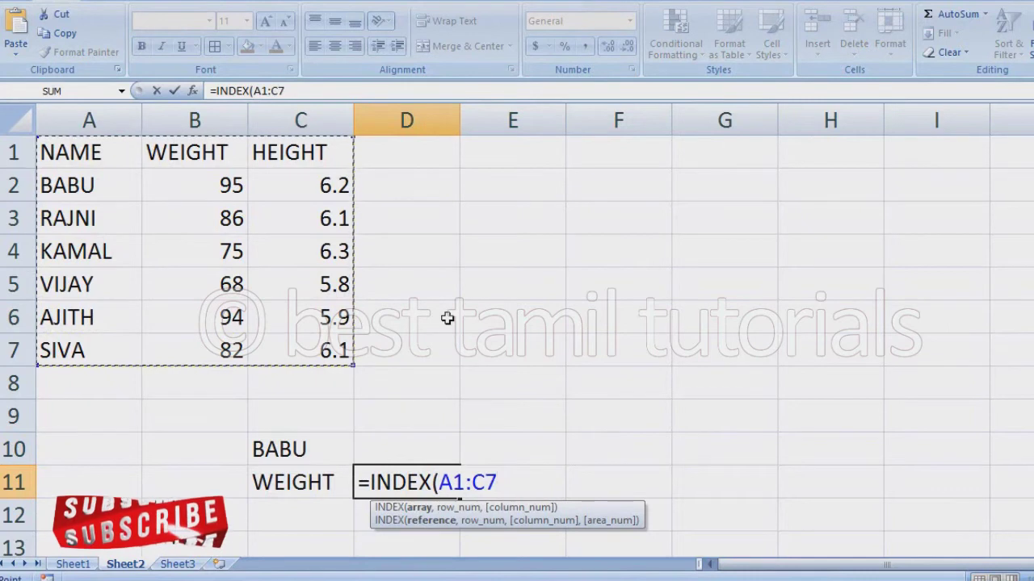
pyautogui.write(',')
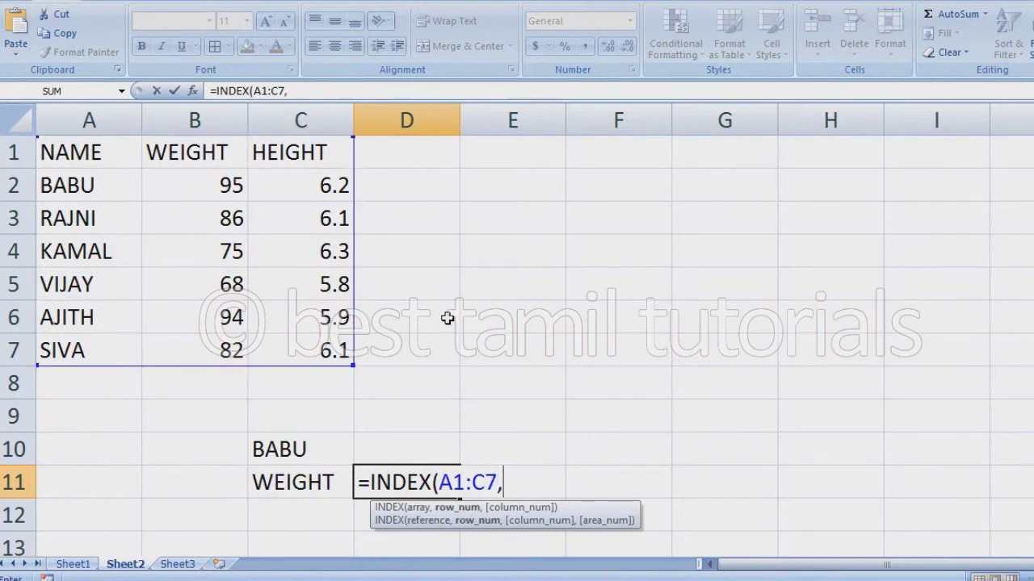
pyautogui.write('MATCH')
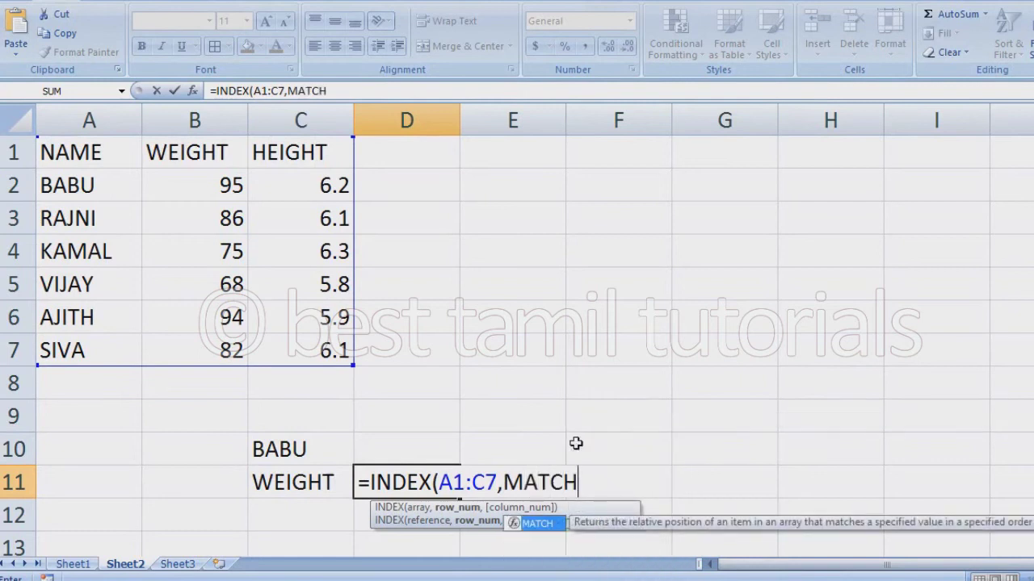
pyautogui.write('(')
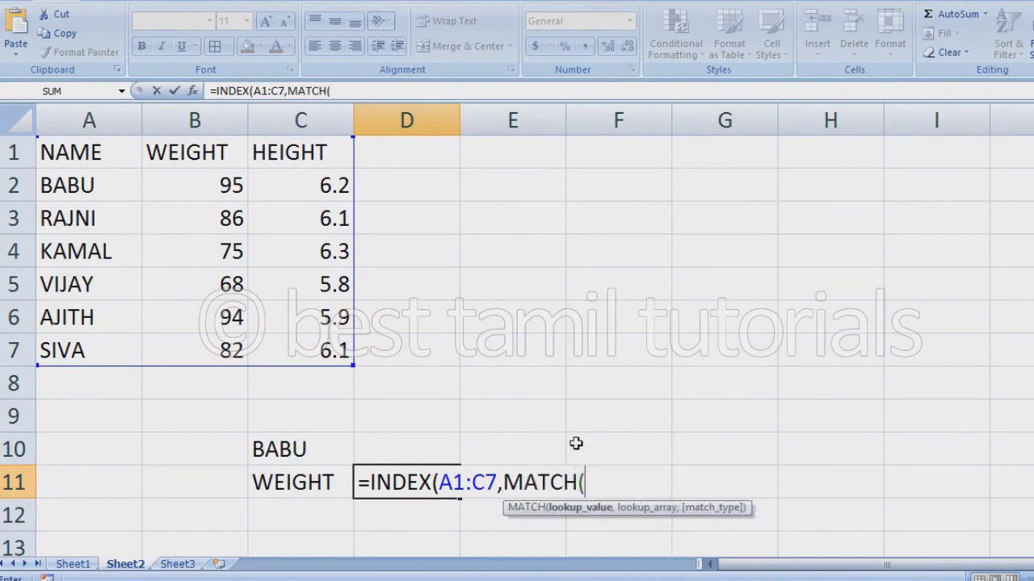
pyautogui.click(324, 447)
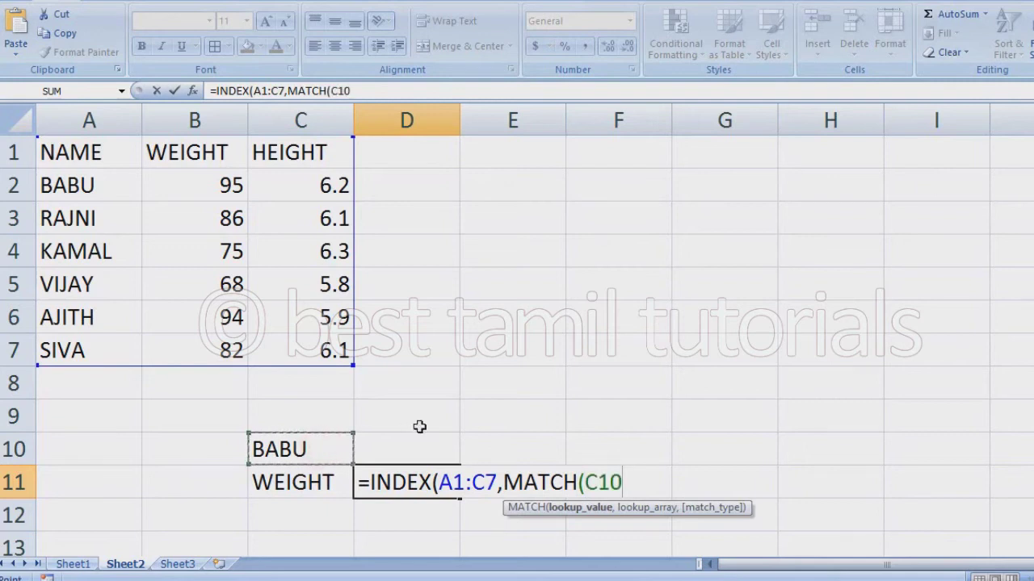
pyautogui.write(',')
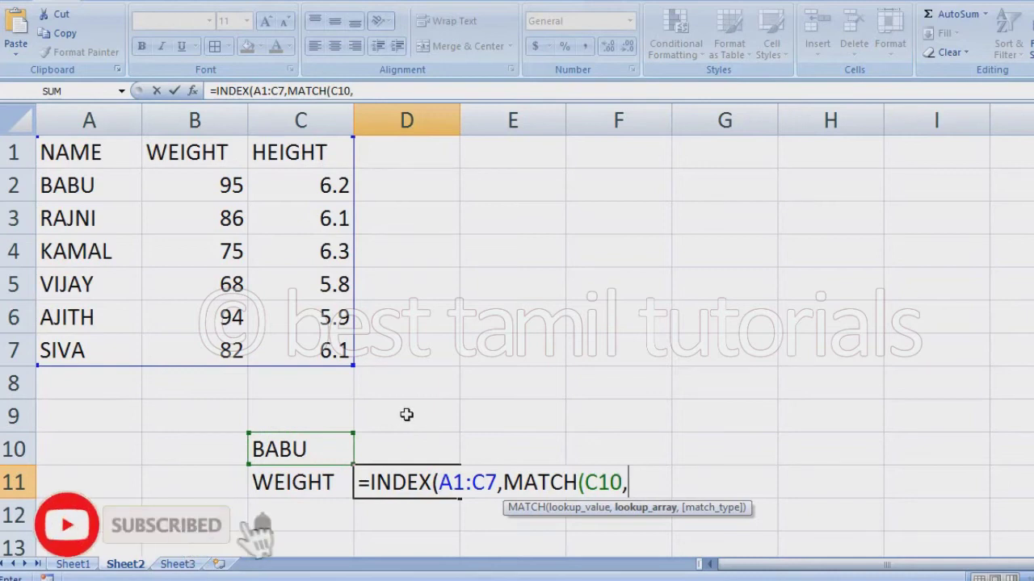
pyautogui.moveTo(89, 149); pyautogui.dragTo(81, 347)
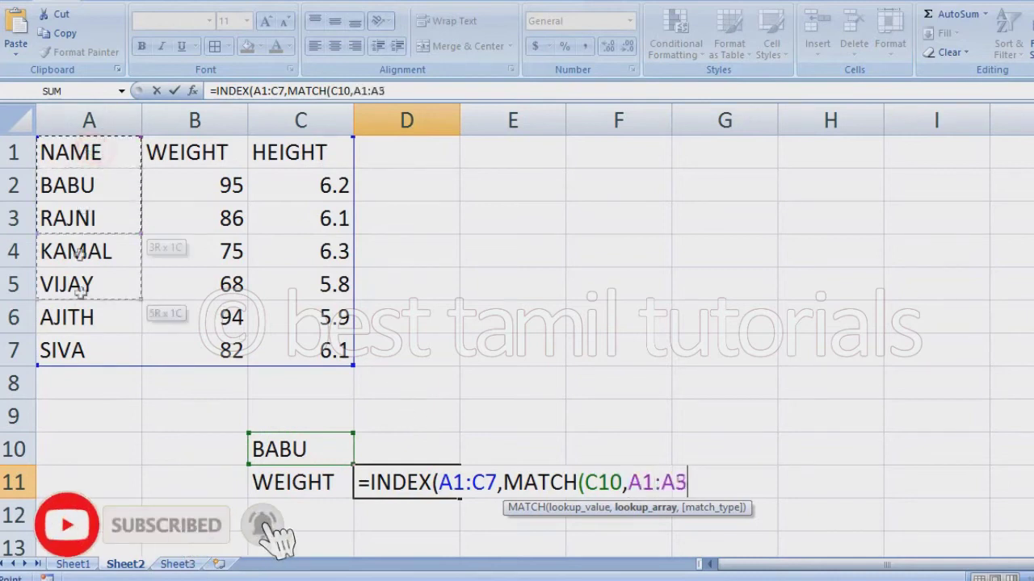
pyautogui.write(',0')
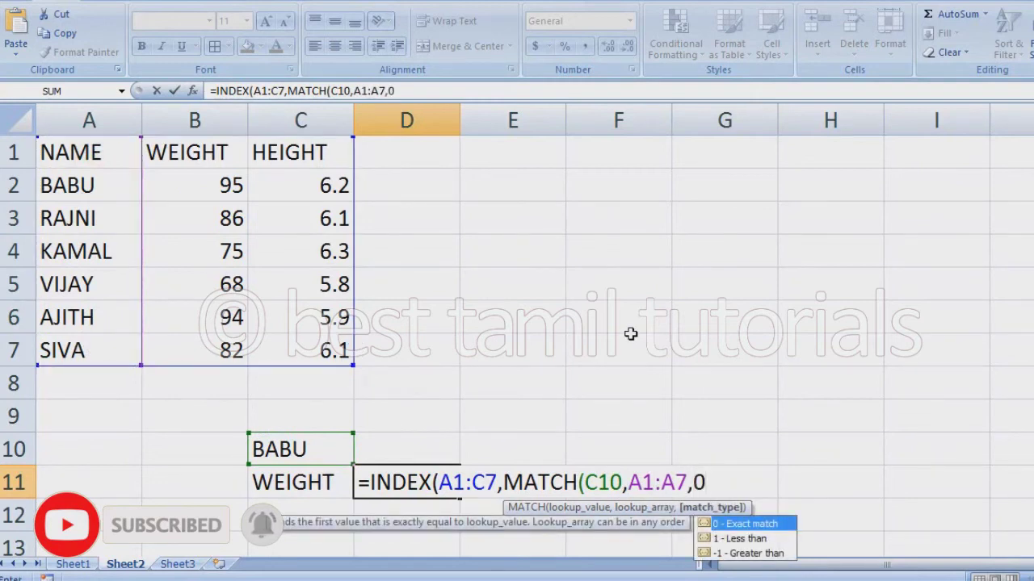
pyautogui.write('),')
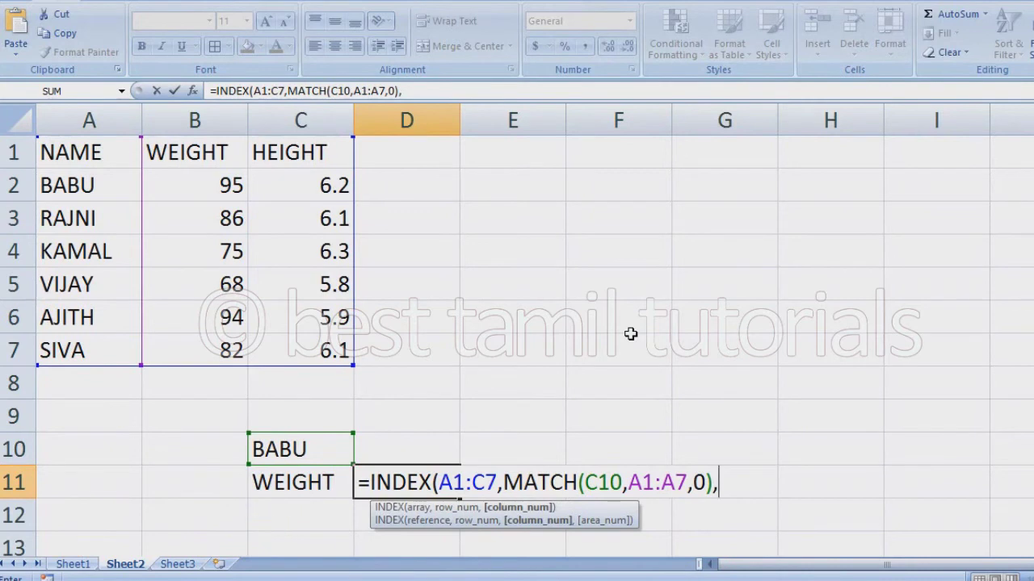
pyautogui.write('MATCH')
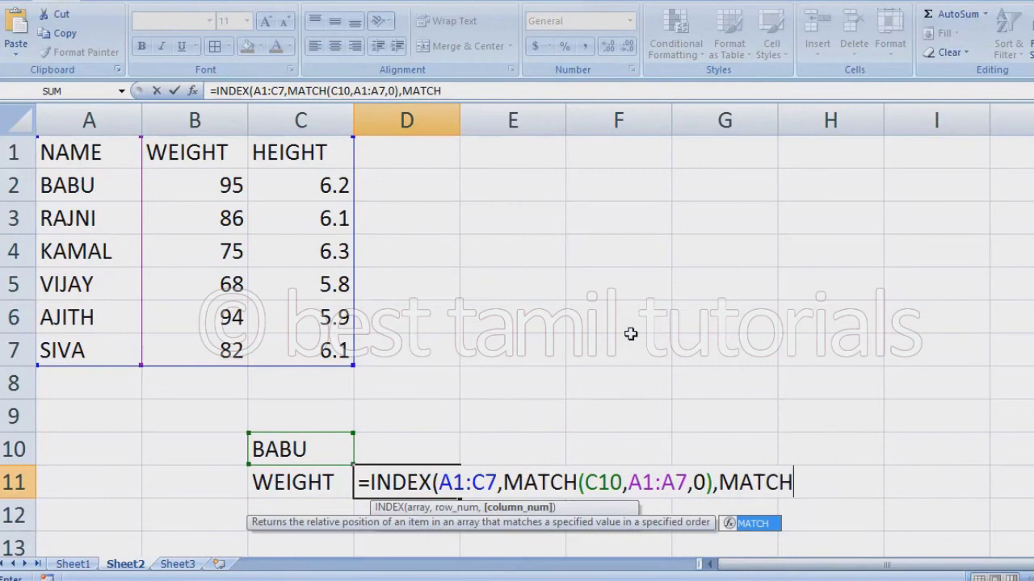
pyautogui.write('(')
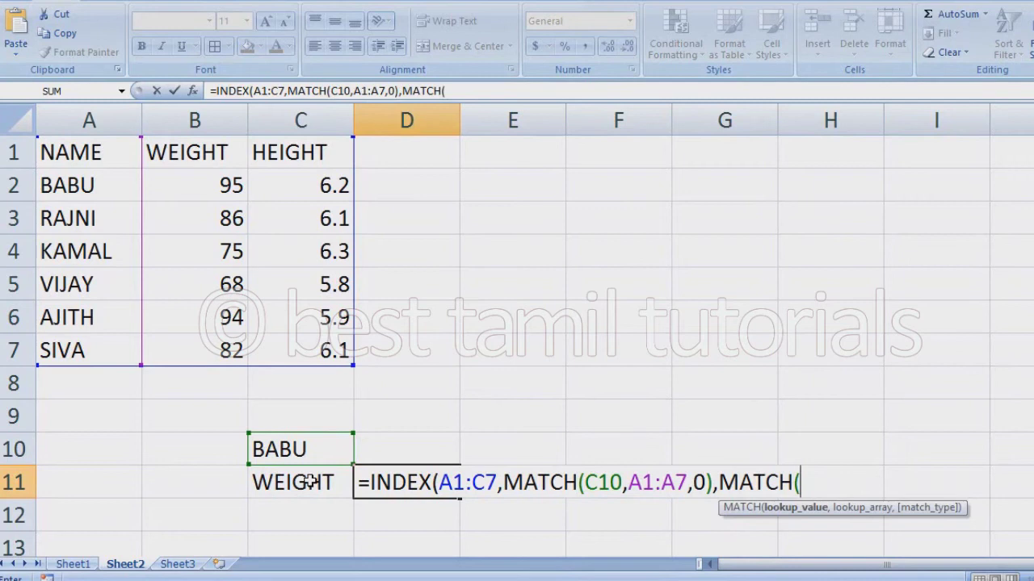
# Step: Complete D11's formula with MATCH(C11,A1:C1,0) for the column and commit it
pyautogui.click(311, 482)
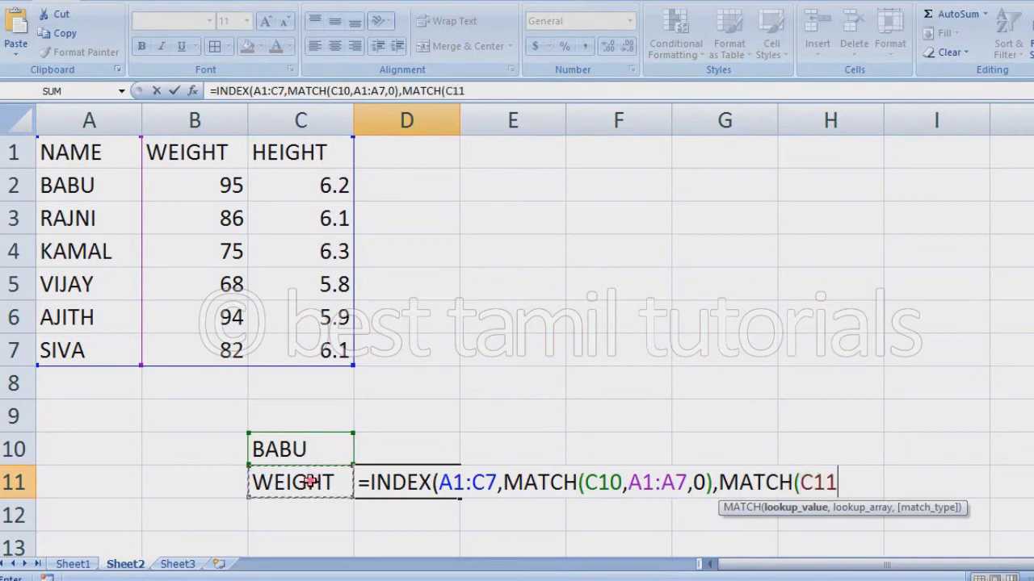
pyautogui.write(',')
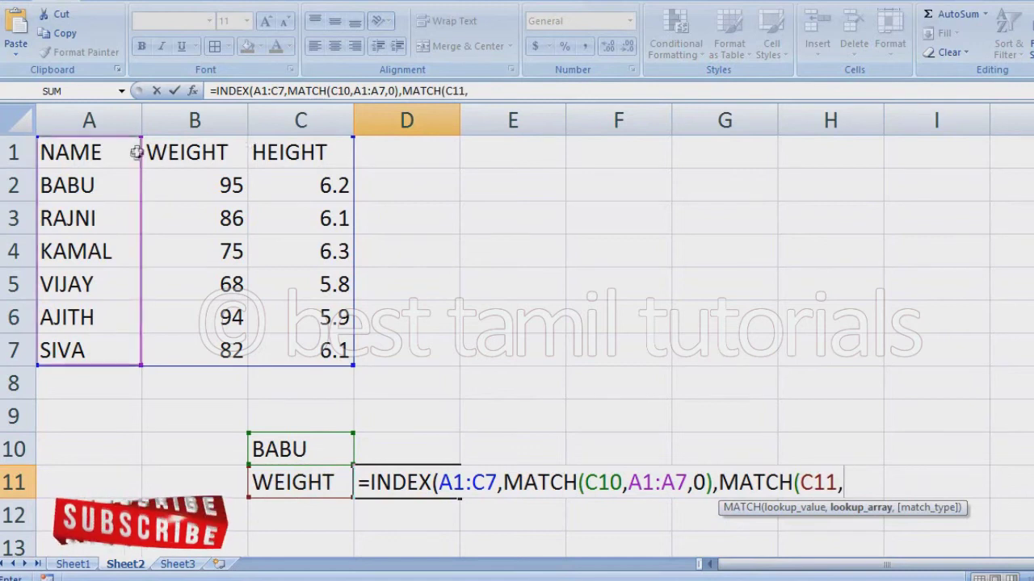
pyautogui.moveTo(94, 153); pyautogui.dragTo(293, 152)
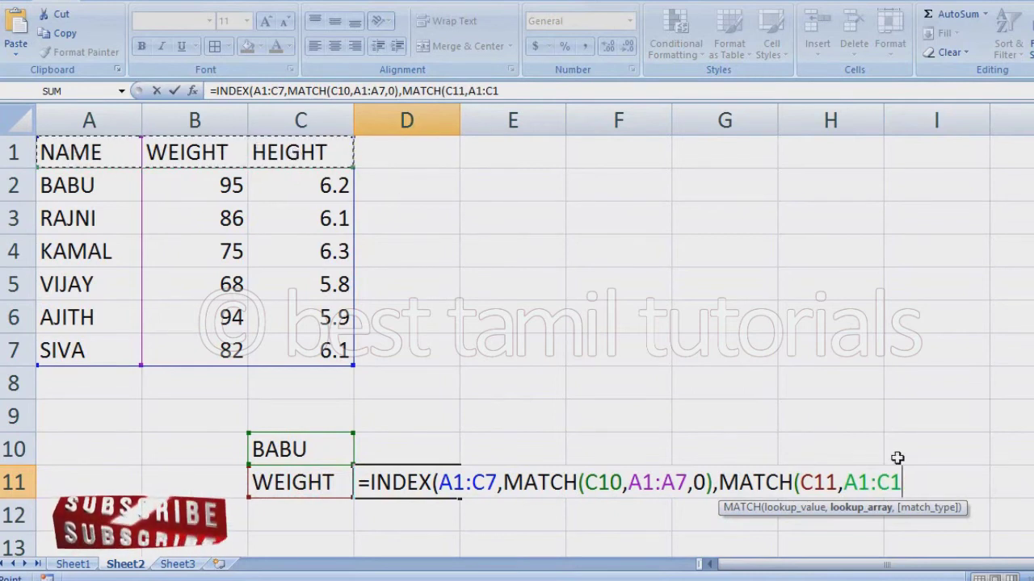
pyautogui.write(',0')
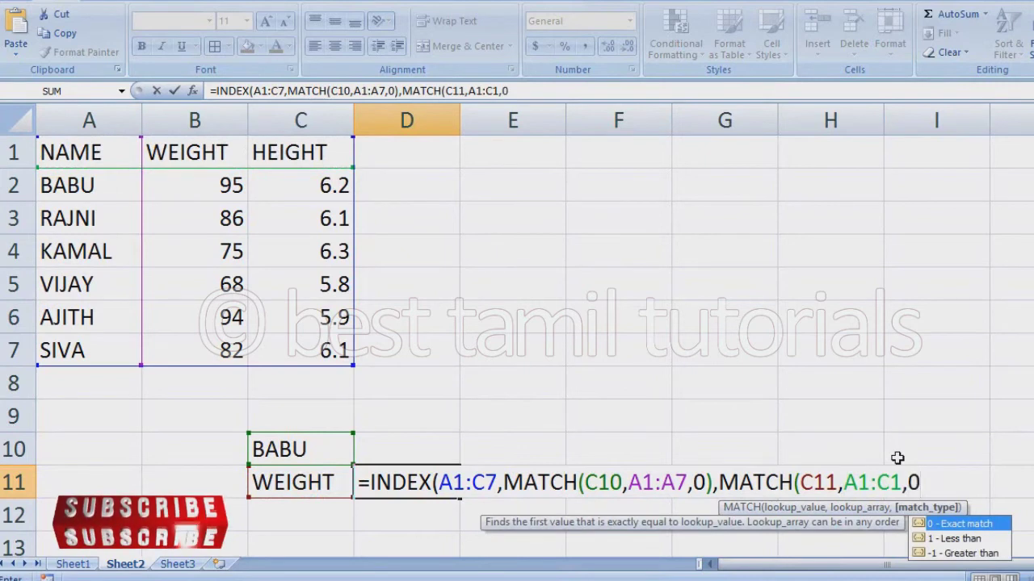
pyautogui.write(')')
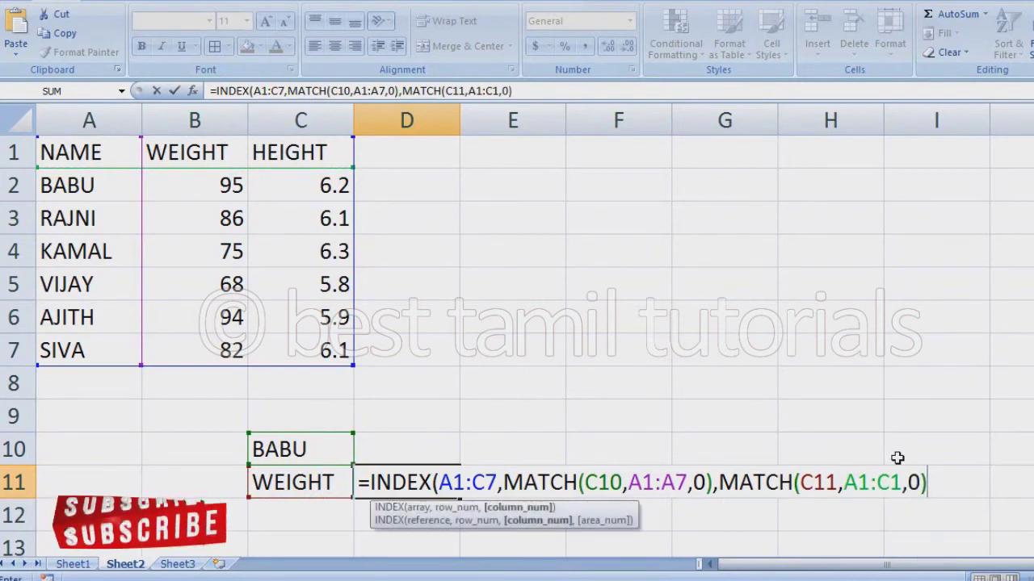
pyautogui.press('Return')
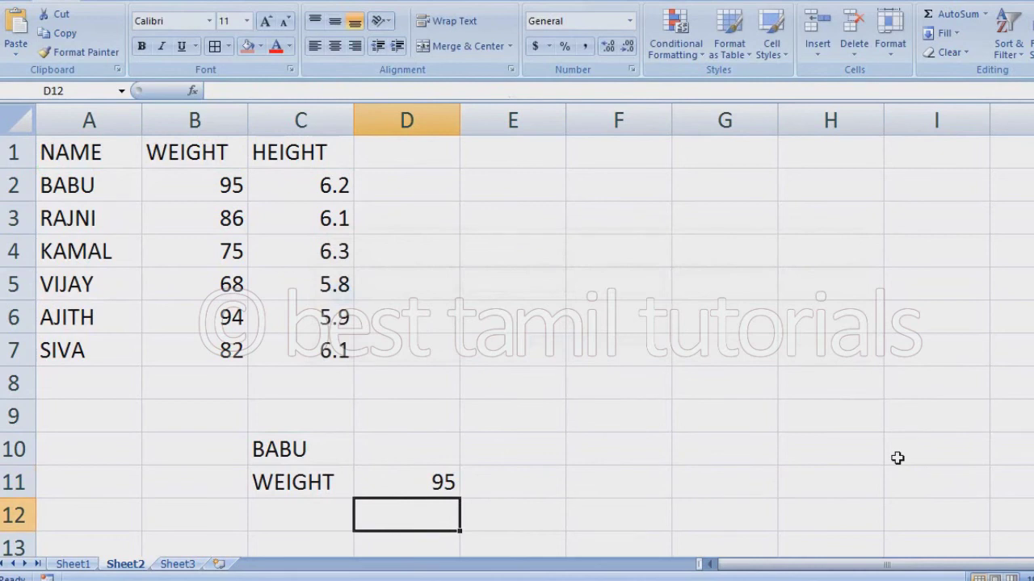
# Step: Move back to the lookup name cell C10
pyautogui.press('Up')
pyautogui.press('Left')
pyautogui.press('Up')
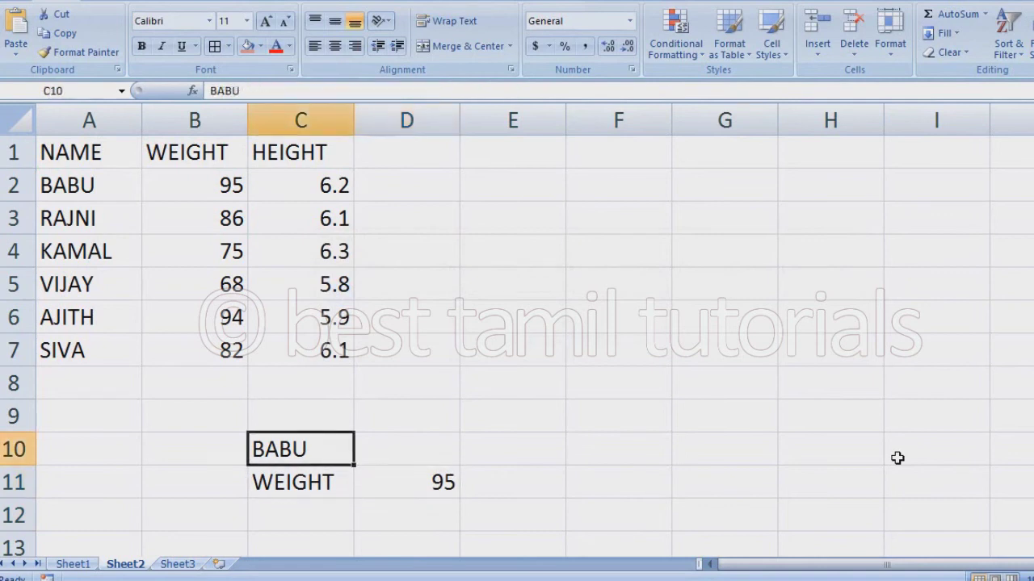
# Step: Enter SIVA in C10 and HEIGHT in C11 so D11 returns 6.1
pyautogui.write('SIVA')
pyautogui.press('Return')
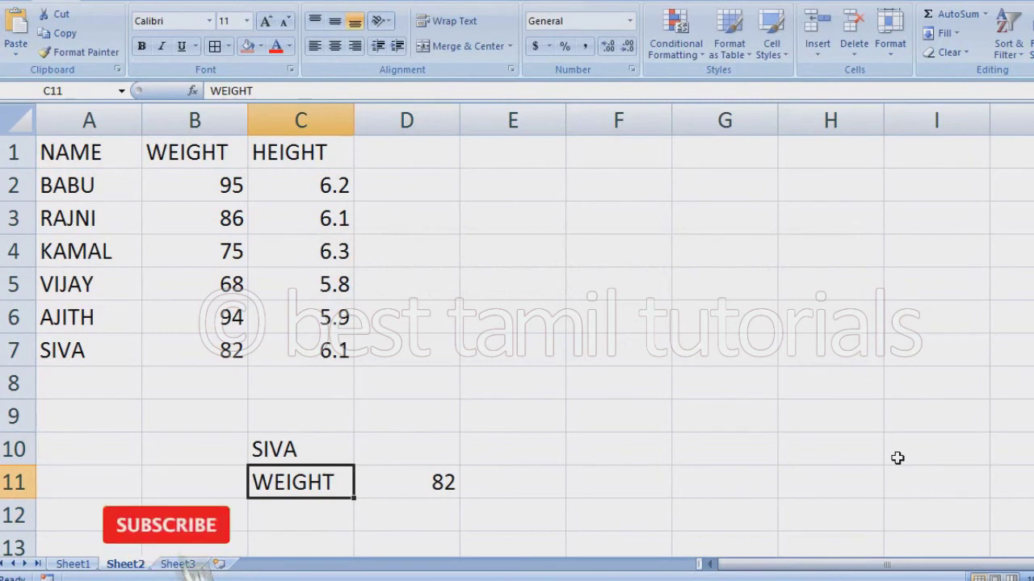
pyautogui.write('HEIGH')
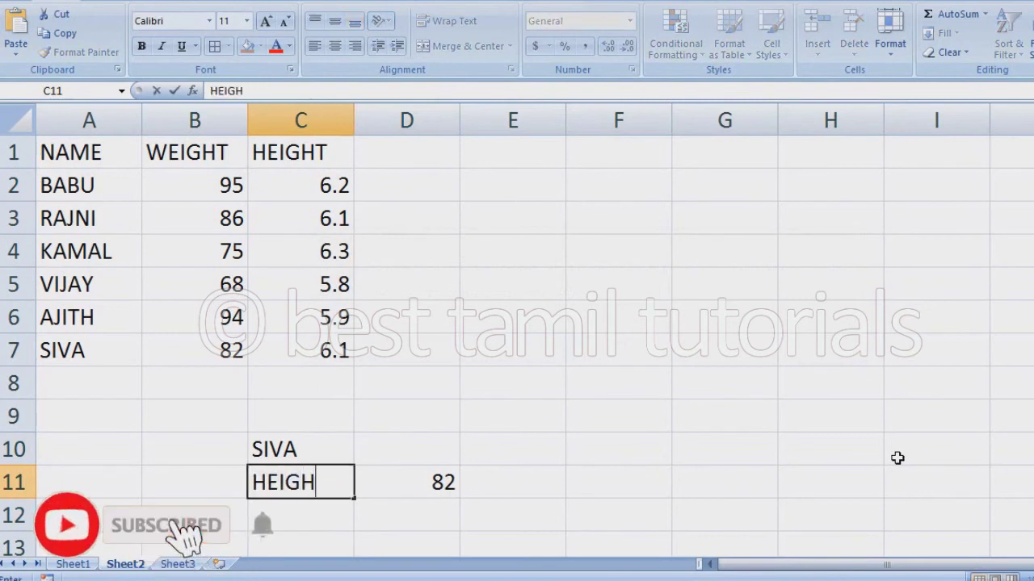
pyautogui.write('T')
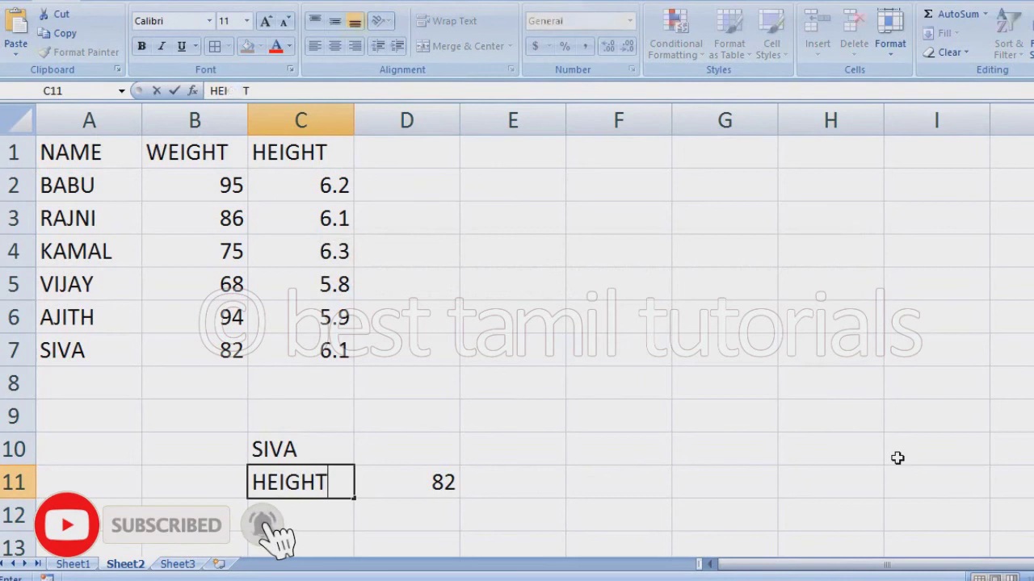
pyautogui.press('Return')
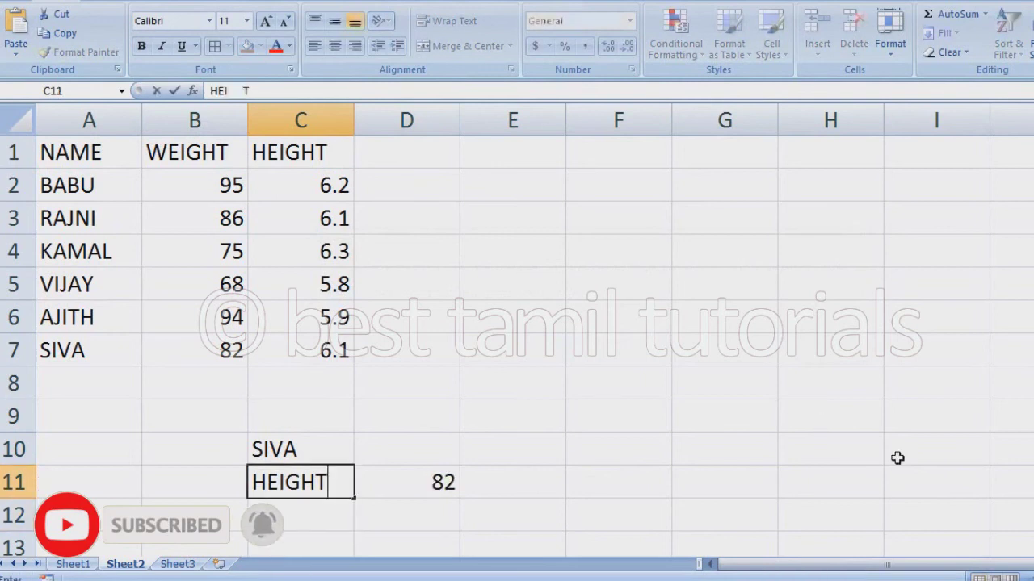
pyautogui.press('Return')
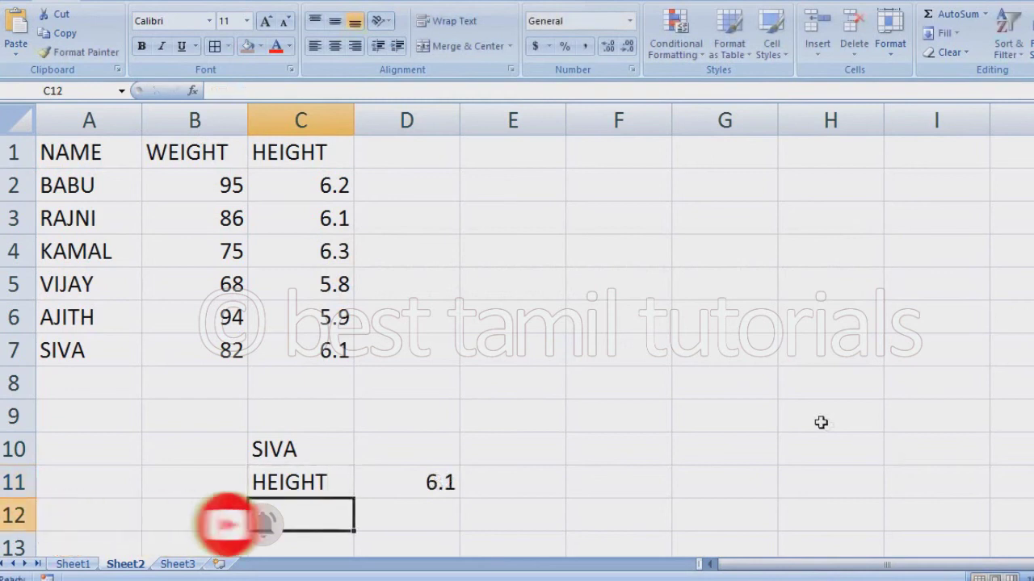